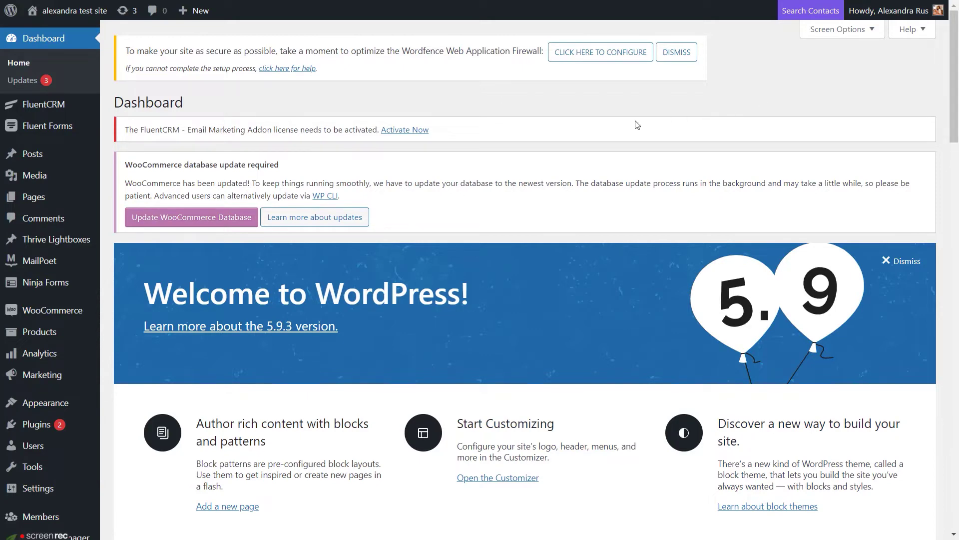
# - From Thrive Theme Builder's Templates list, open the Title Banner without Sidebar template in the editor
pyautogui.scroll(-6, 131, 352)
pyautogui.moveTo(89, 511)
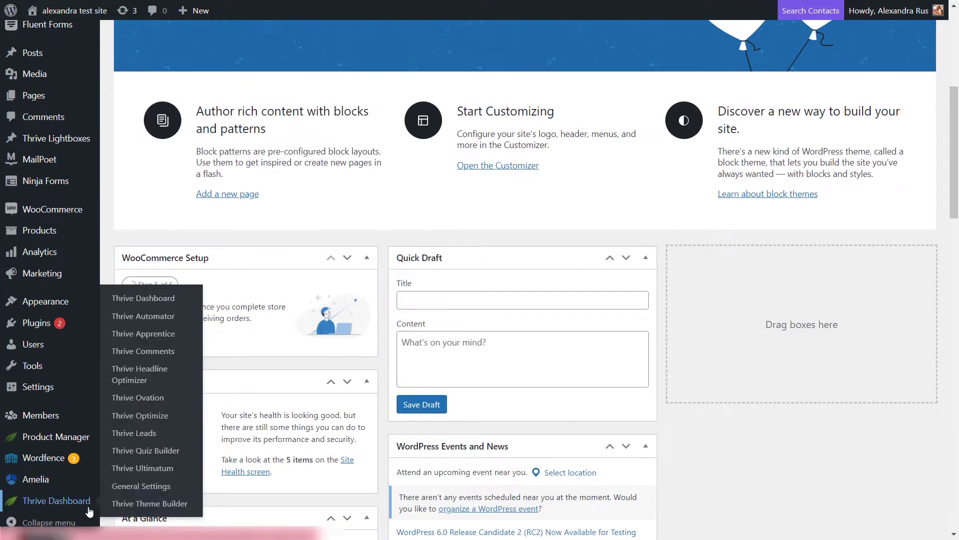
pyautogui.click(125, 504)
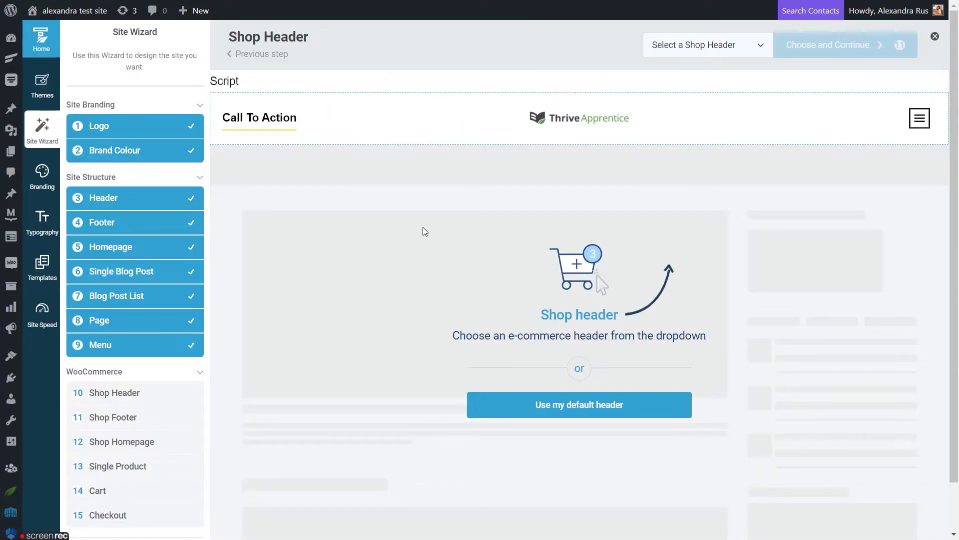
pyautogui.click(42, 265)
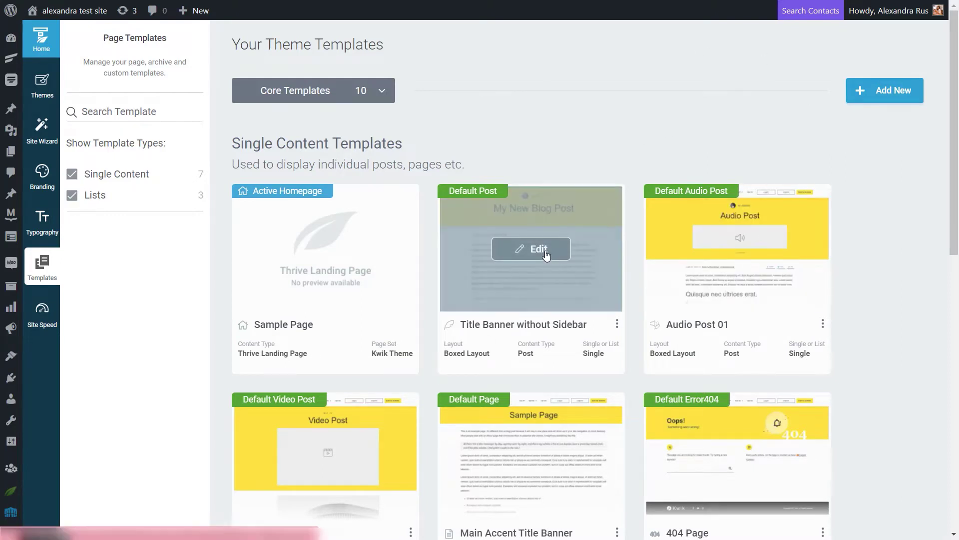
pyautogui.click(547, 255)
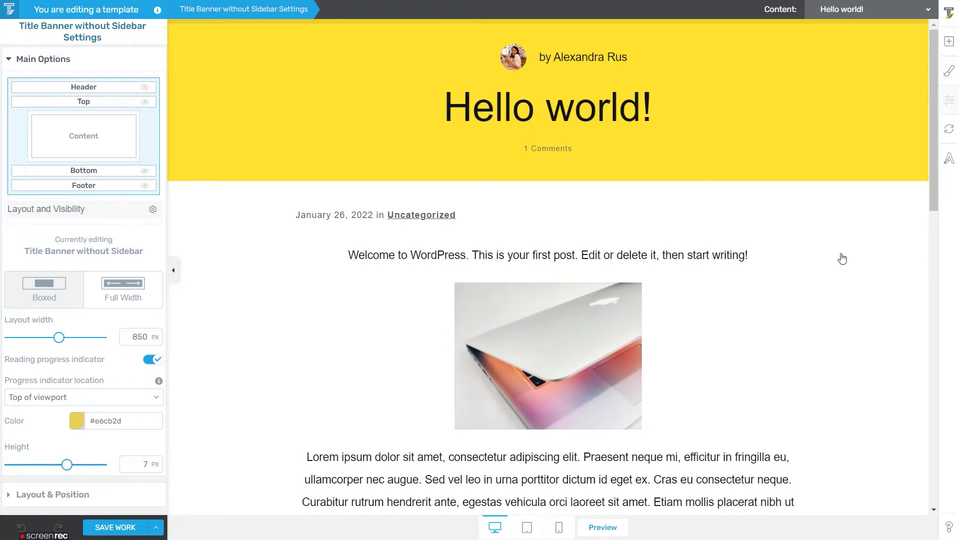
# - Delete the template's existing About the Author box and show the list of addable elements
pyautogui.scroll(-5, 843, 258)
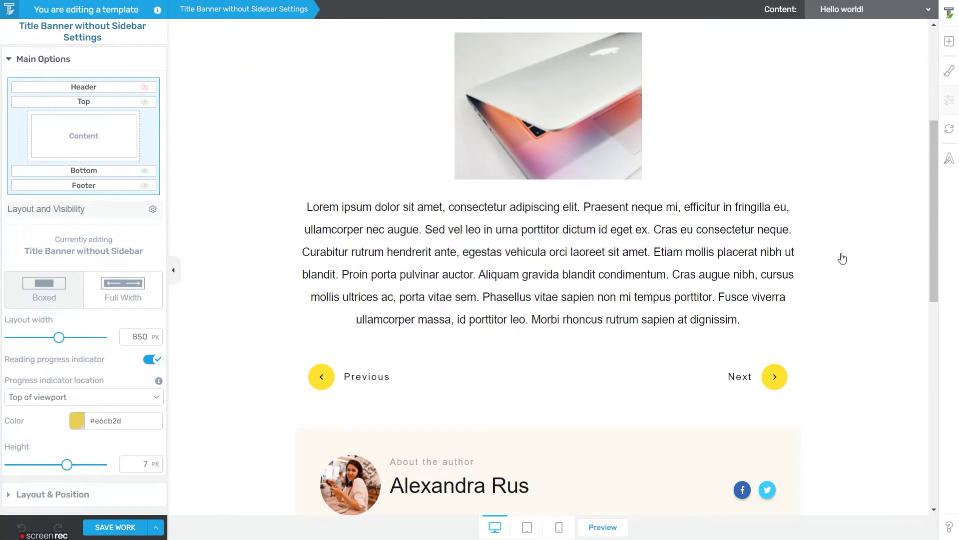
pyautogui.scroll(-3, 842, 259)
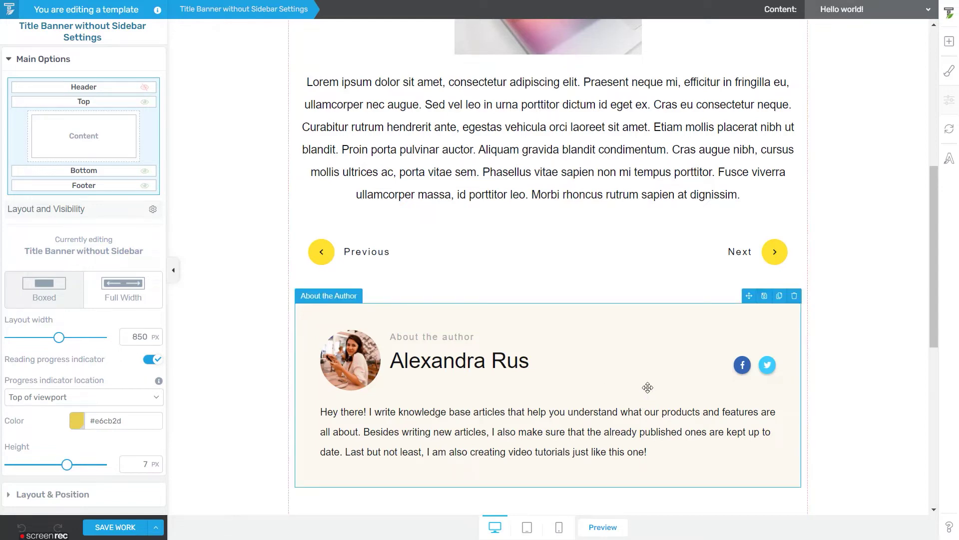
pyautogui.scroll(-1, 646, 387)
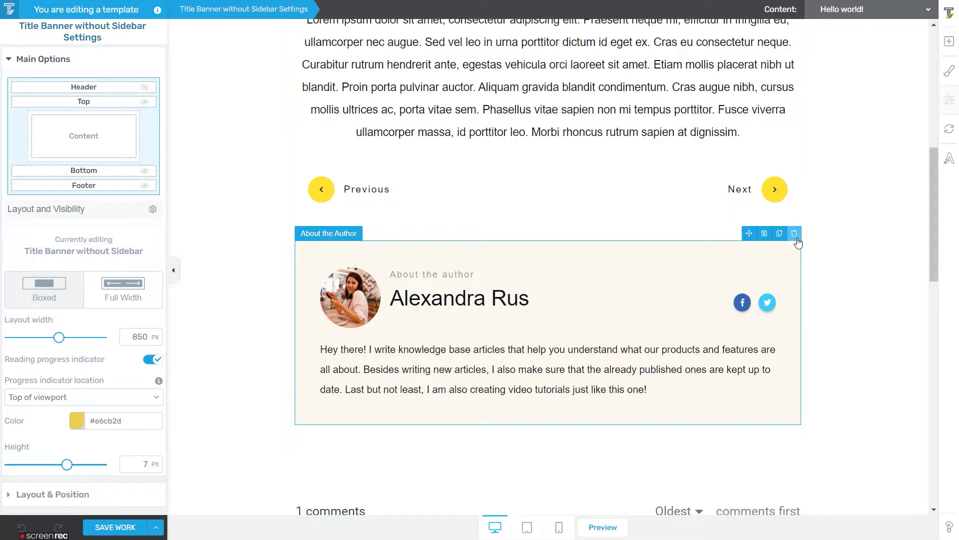
pyautogui.click(795, 234)
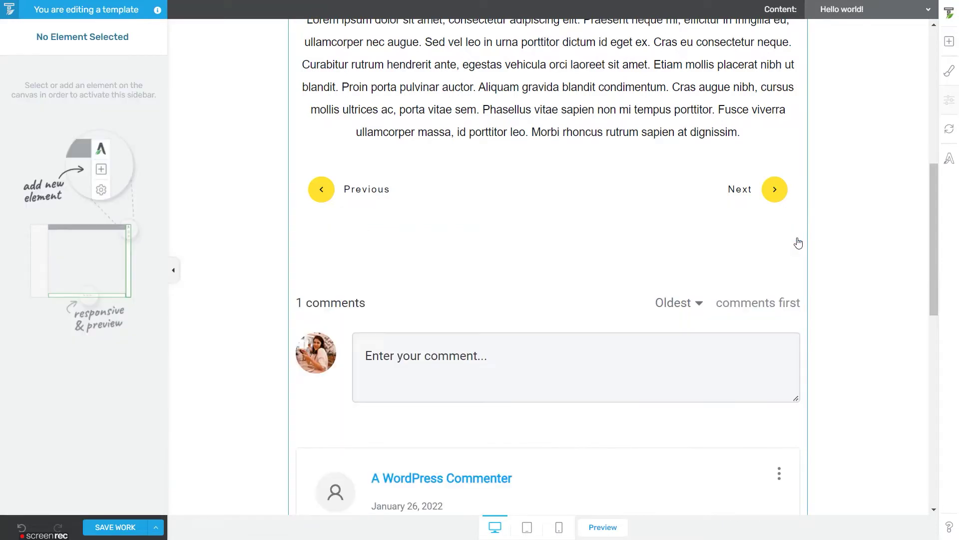
pyautogui.click(950, 42)
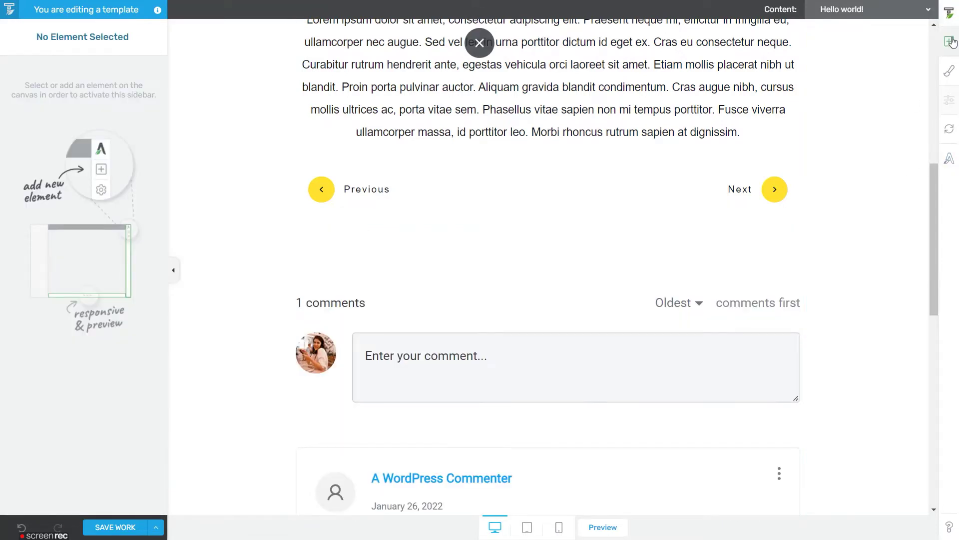
# - Place an About the Author element above the comments using the Author Box 02 design
pyautogui.scroll(-15, 878, 181)
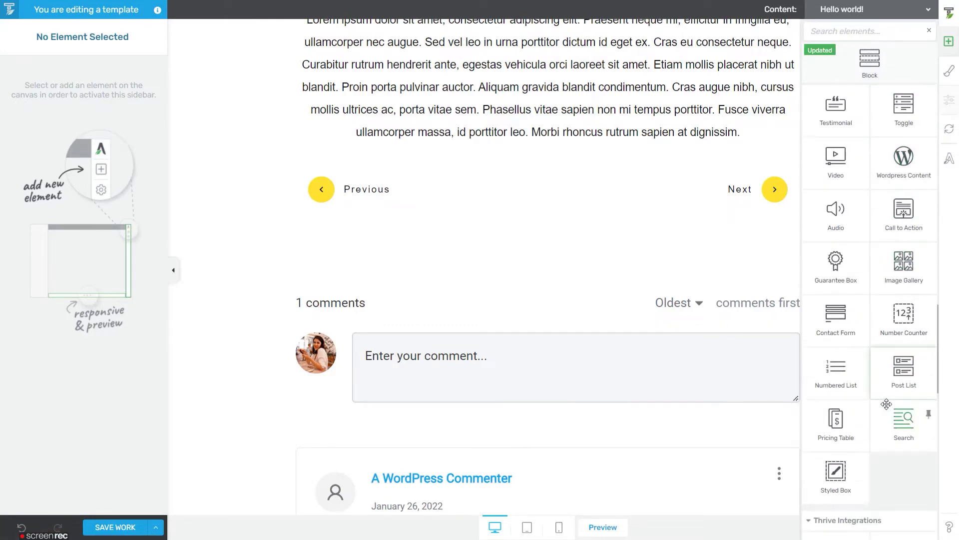
pyautogui.scroll(-10, 887, 407)
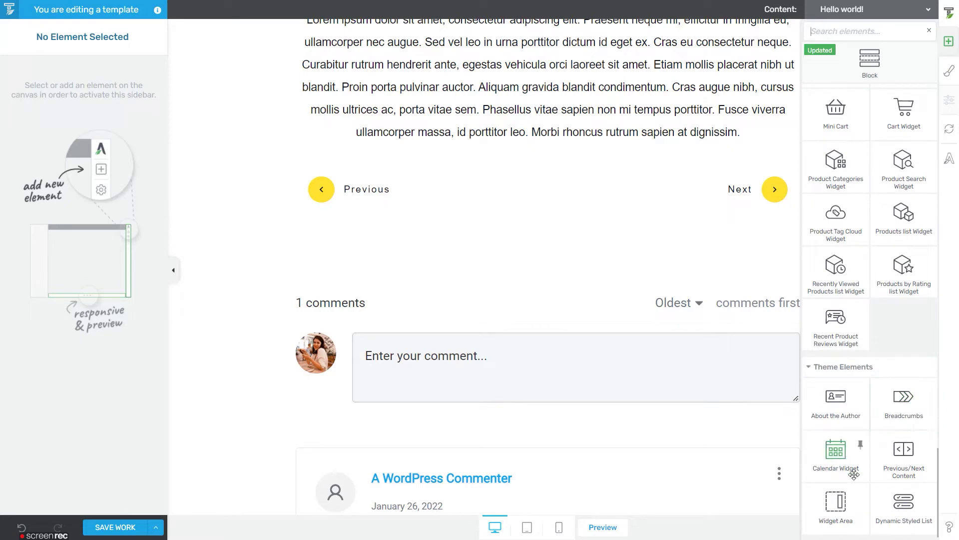
pyautogui.moveTo(849, 410); pyautogui.dragTo(650, 254)
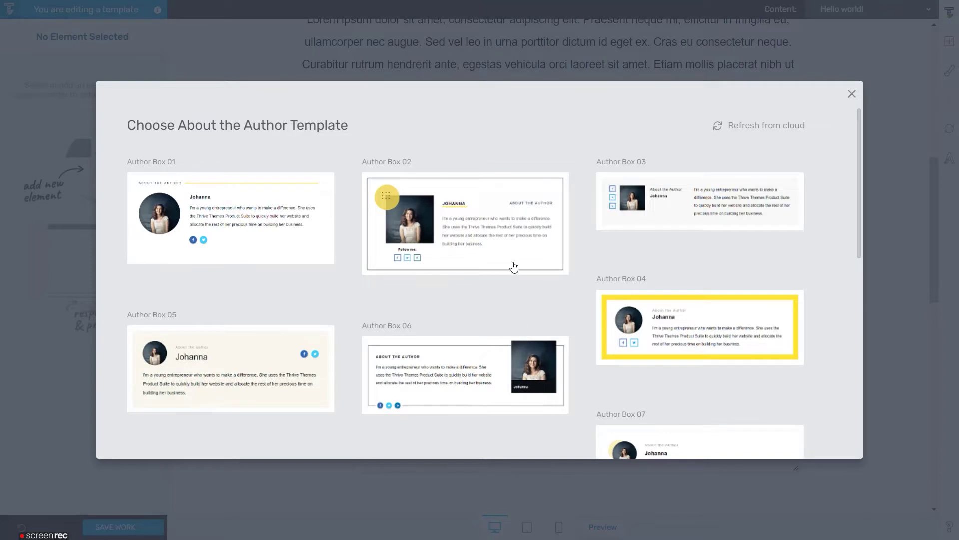
pyautogui.click(508, 248)
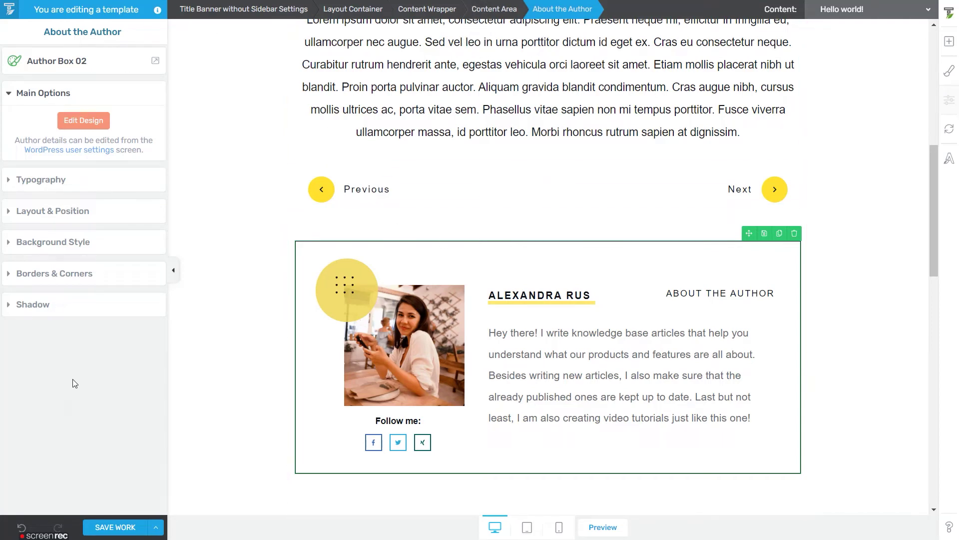
pyautogui.click(71, 64)
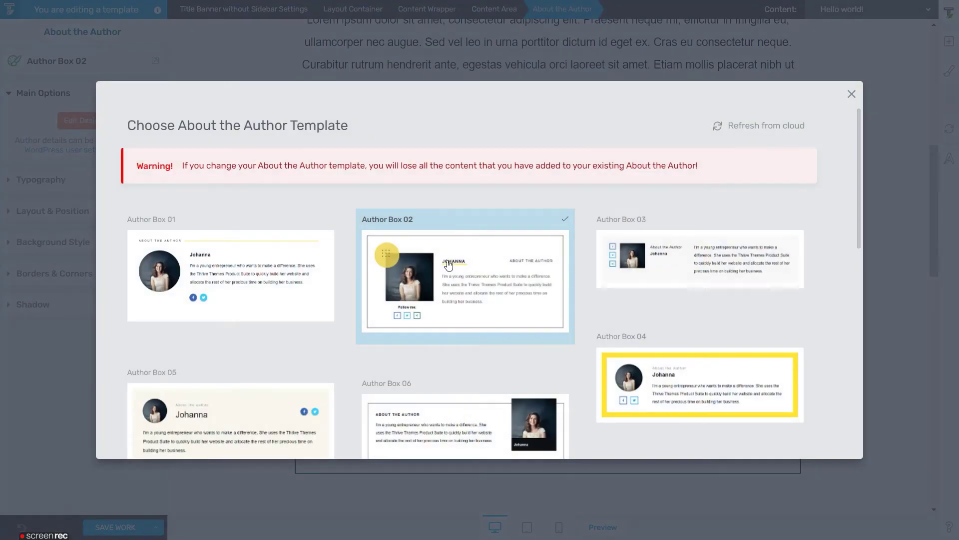
pyautogui.scroll(-10, 404, 265)
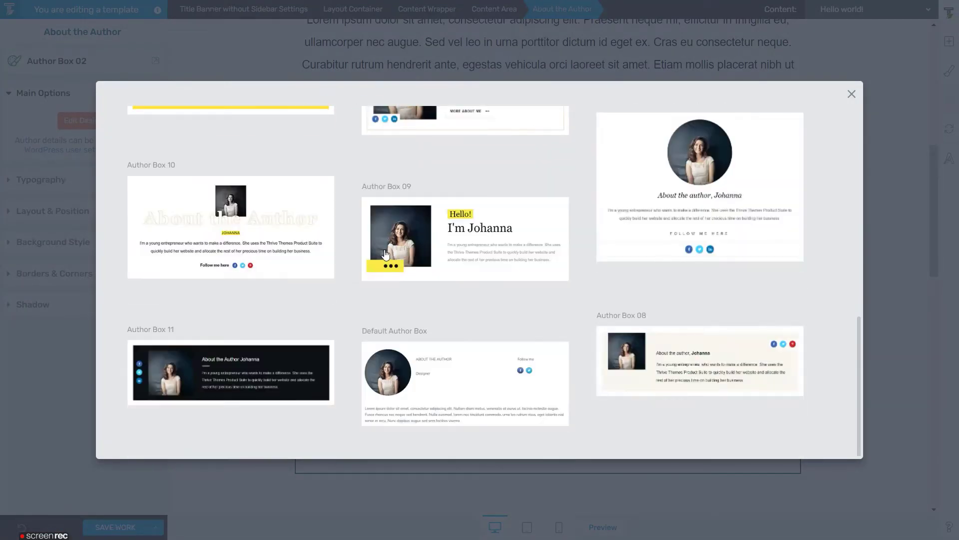
pyautogui.scroll(10, 397, 272)
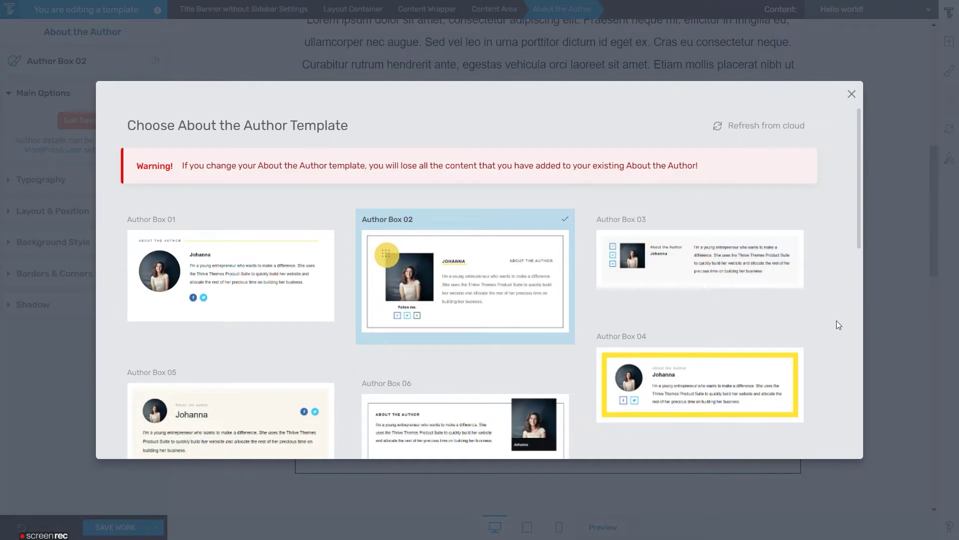
pyautogui.scroll(-10, 837, 319)
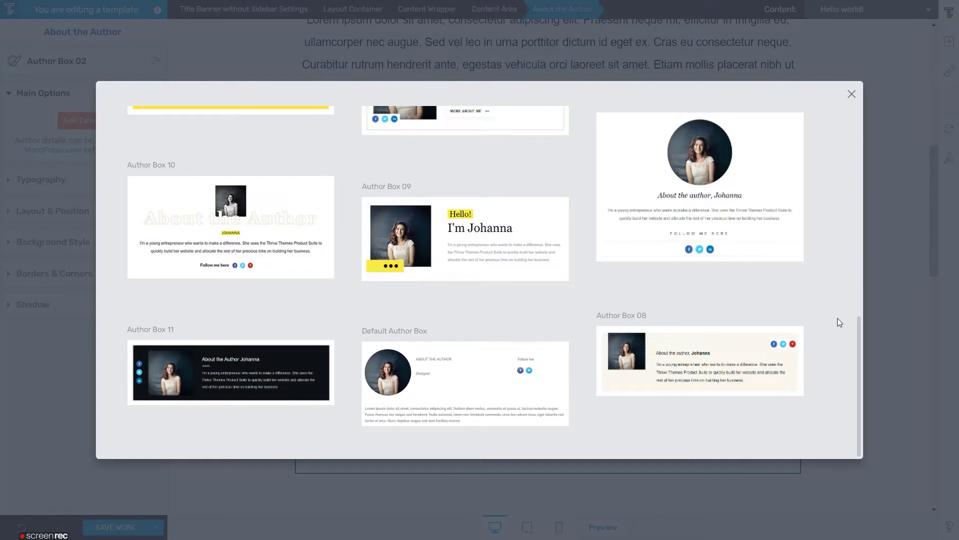
pyautogui.scroll(5, 837, 318)
pyautogui.click(851, 94)
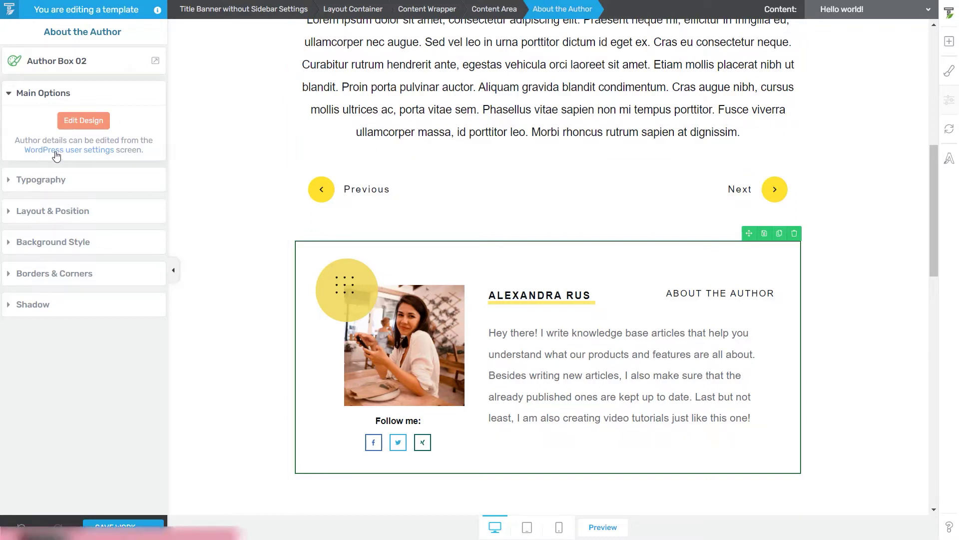
pyautogui.click(91, 157)
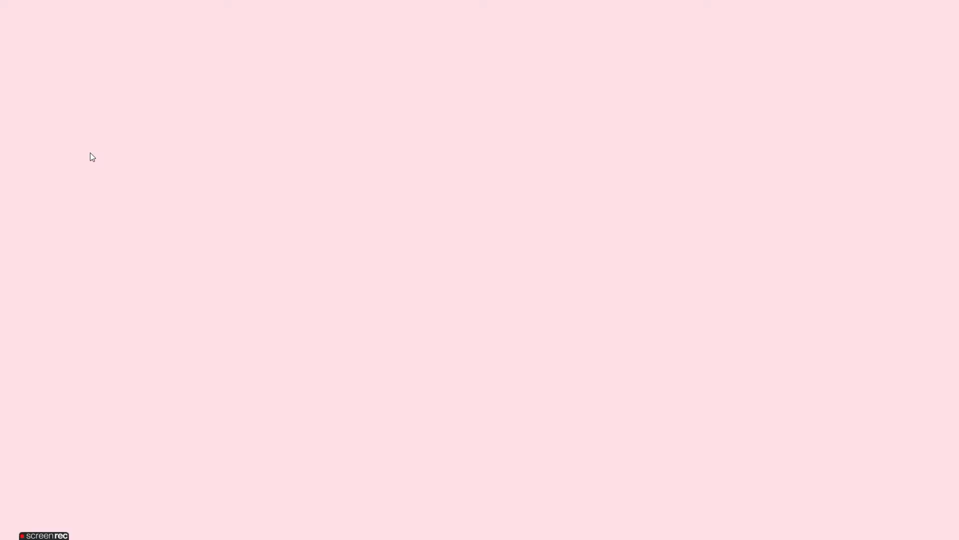
pyautogui.click(171, 306)
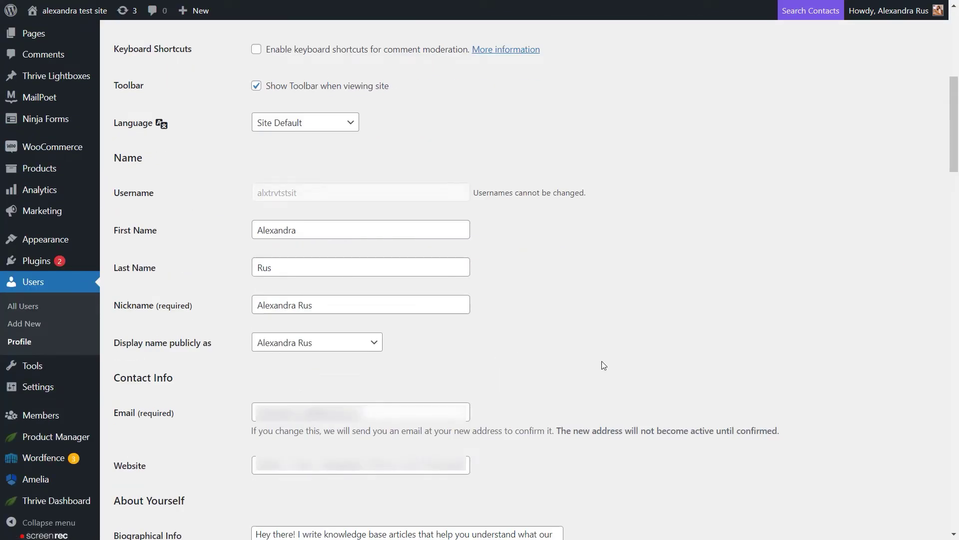
pyautogui.scroll(-10, 601, 360)
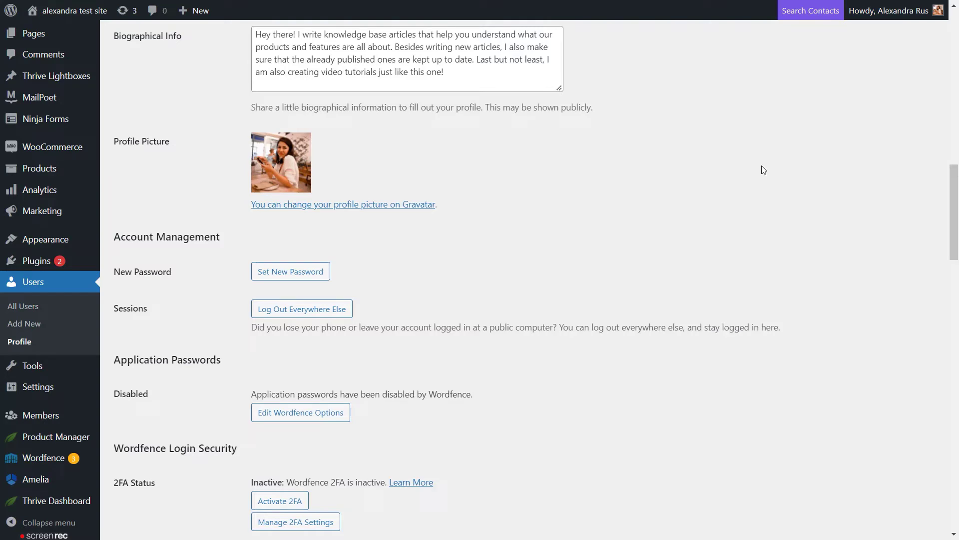
pyautogui.moveTo(954, 191); pyautogui.dragTo(956, 284)
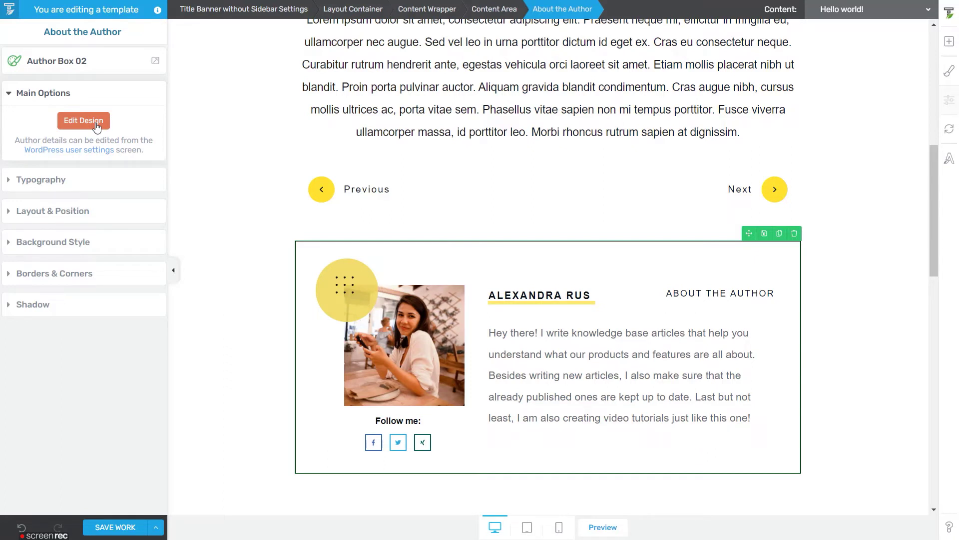
# - In the author box design, give the author photo a dark-framed image style
pyautogui.click(96, 125)
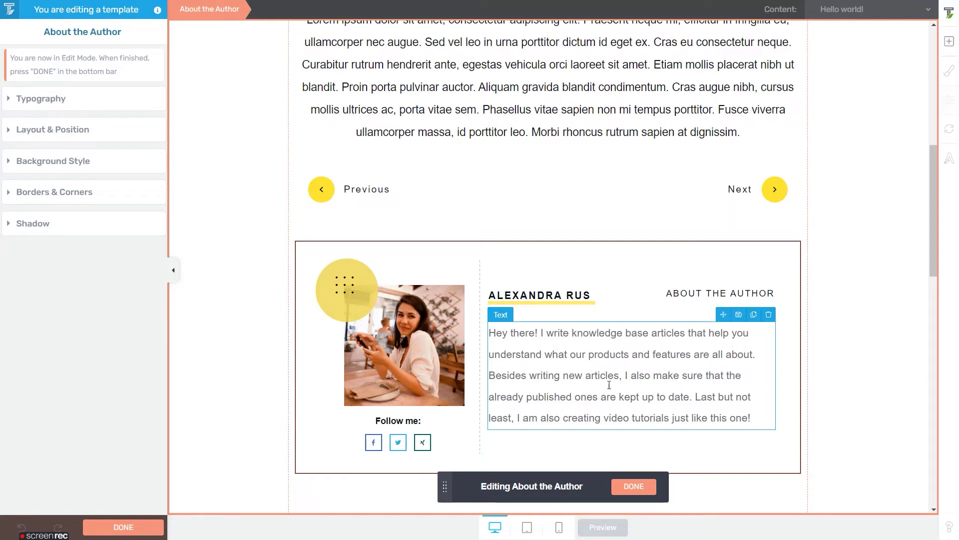
pyautogui.tripleClick(583, 385)
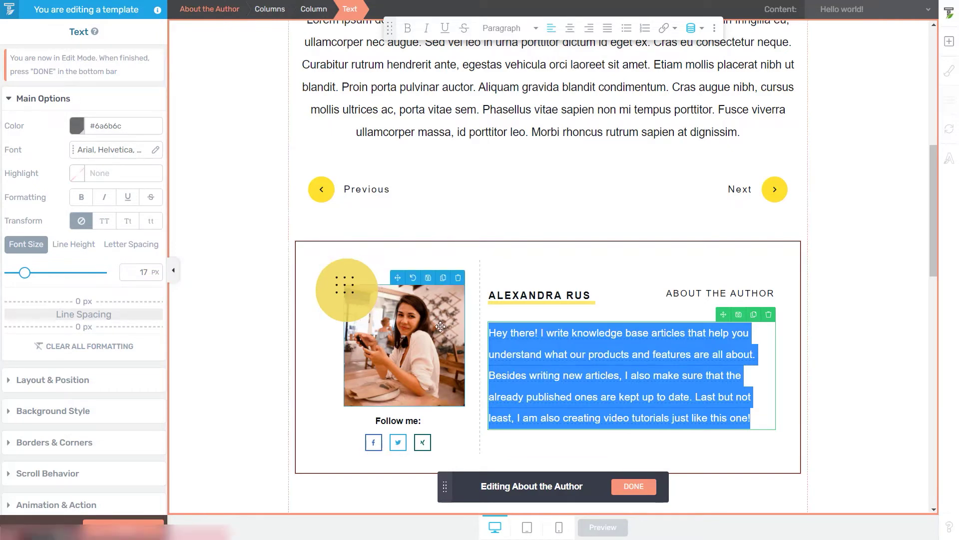
pyautogui.click(456, 292)
pyautogui.click(125, 313)
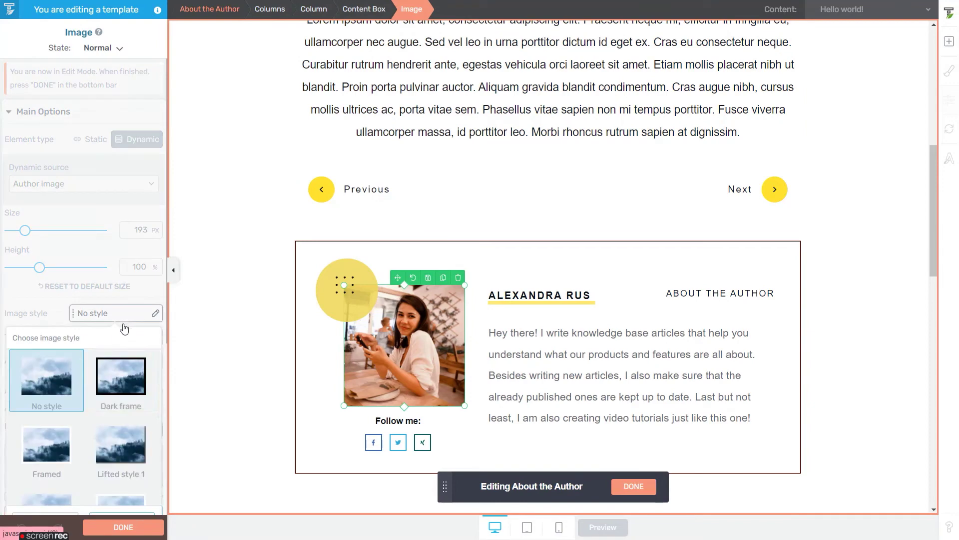
pyautogui.click(121, 392)
pyautogui.scroll(-3, 120, 410)
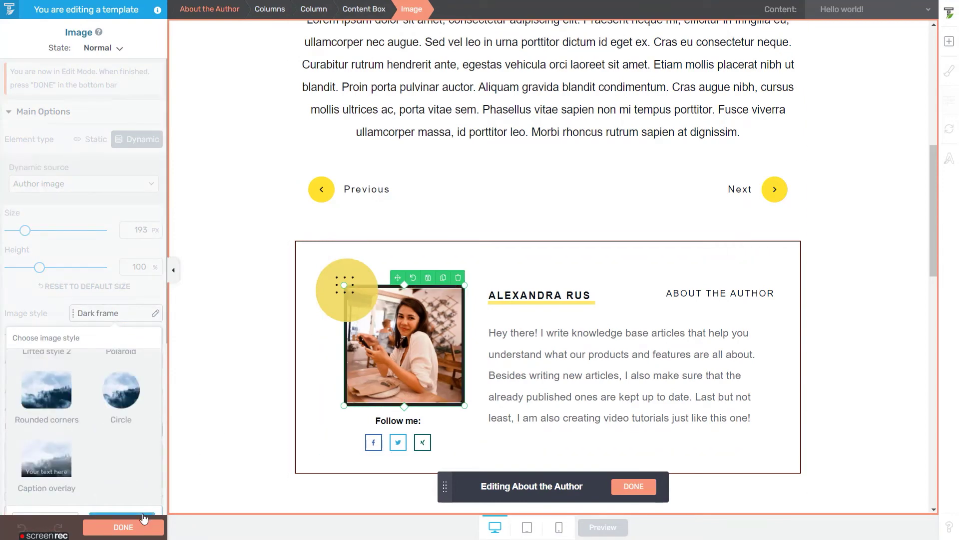
pyautogui.click(150, 511)
# - Fill the circle behind the photo with a dotted grid pattern coloured grey #6a6b6c
pyautogui.click(344, 309)
pyautogui.click(75, 458)
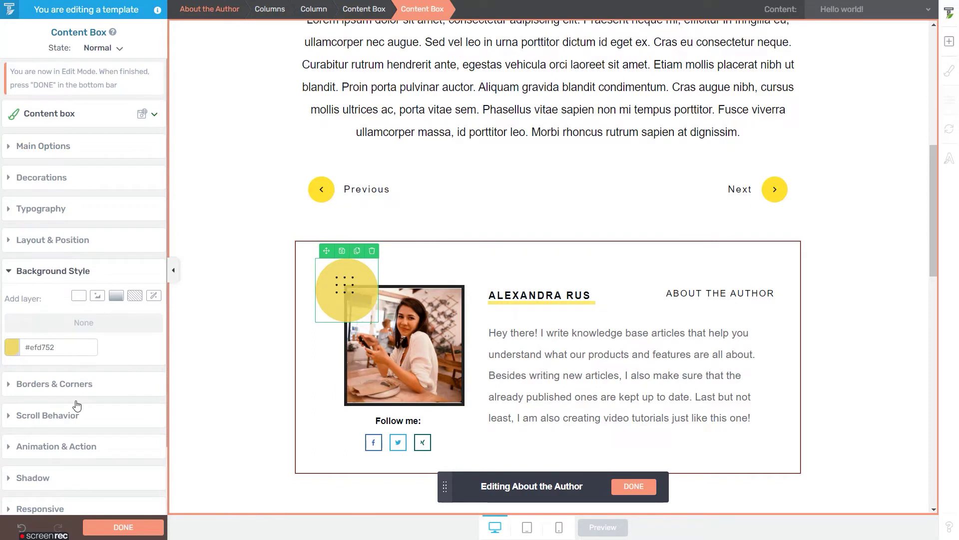
pyautogui.click(134, 297)
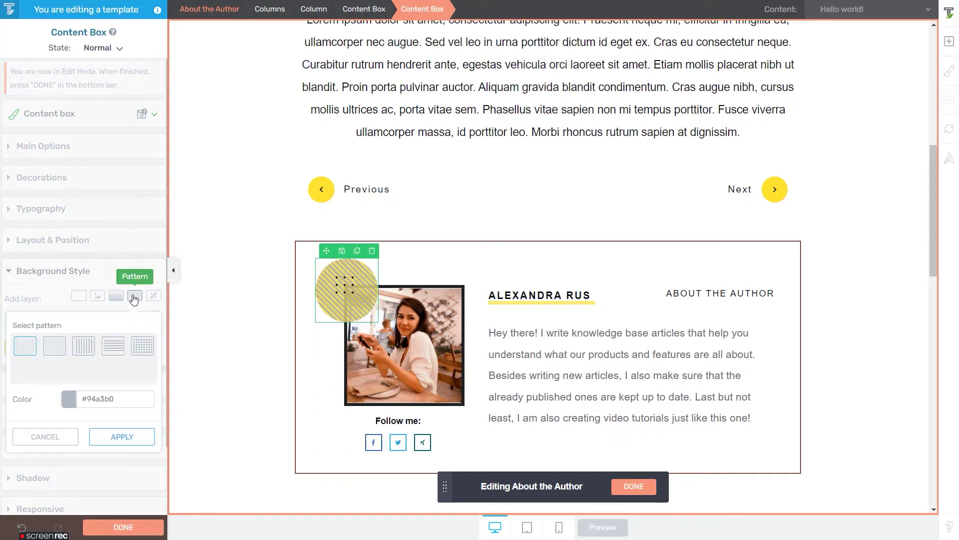
pyautogui.click(142, 347)
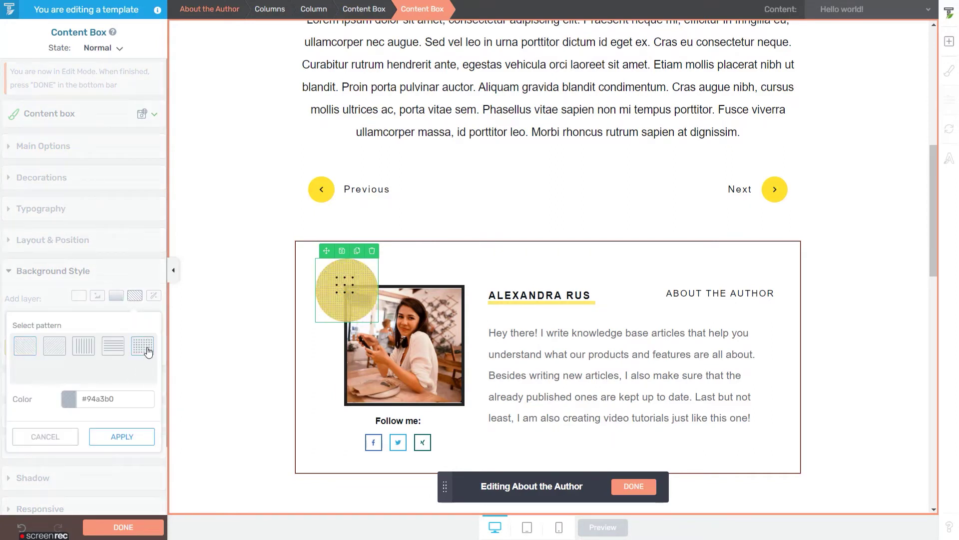
pyautogui.click(122, 437)
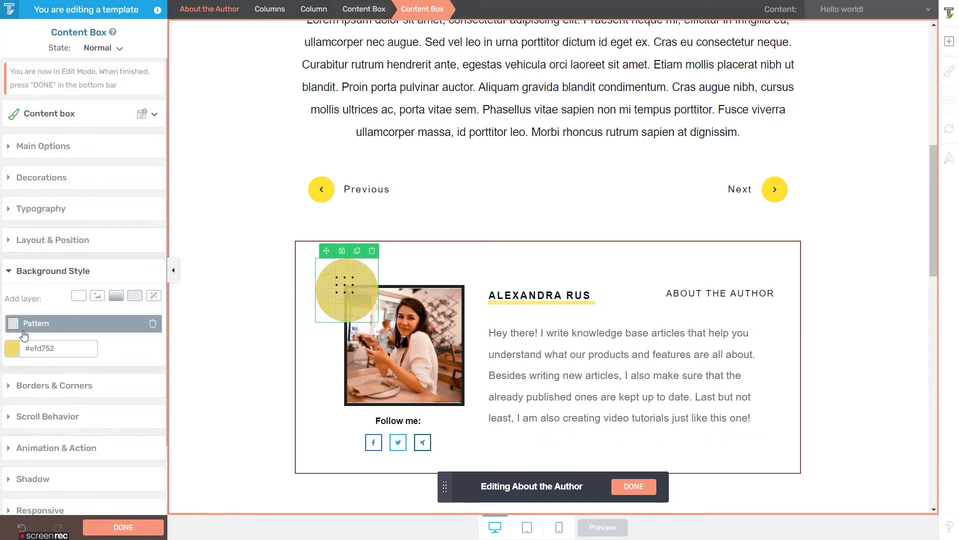
pyautogui.click(13, 349)
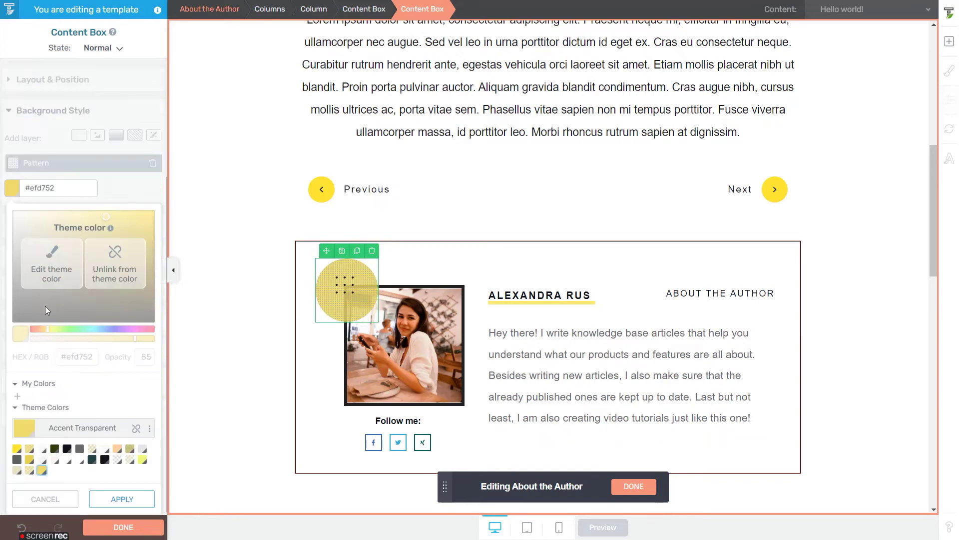
pyautogui.click(80, 449)
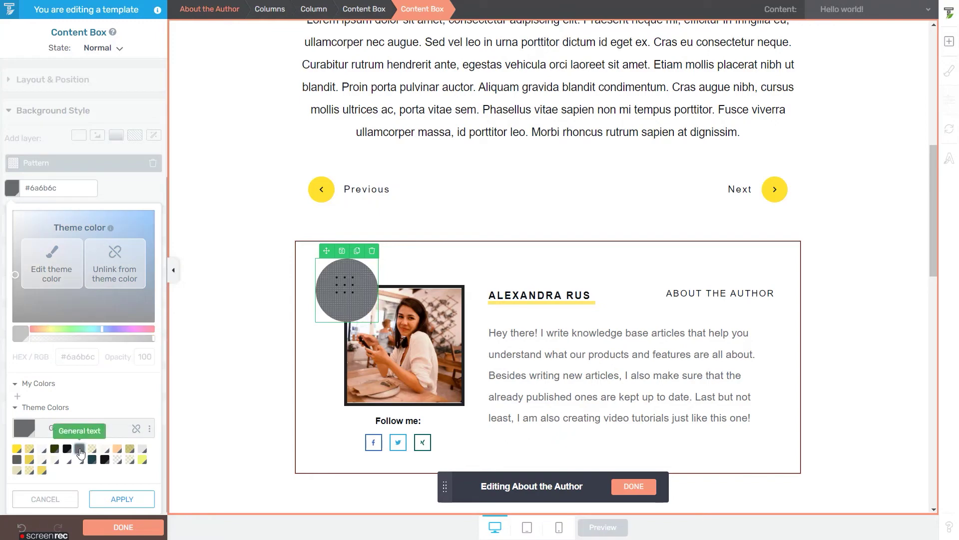
pyautogui.click(124, 499)
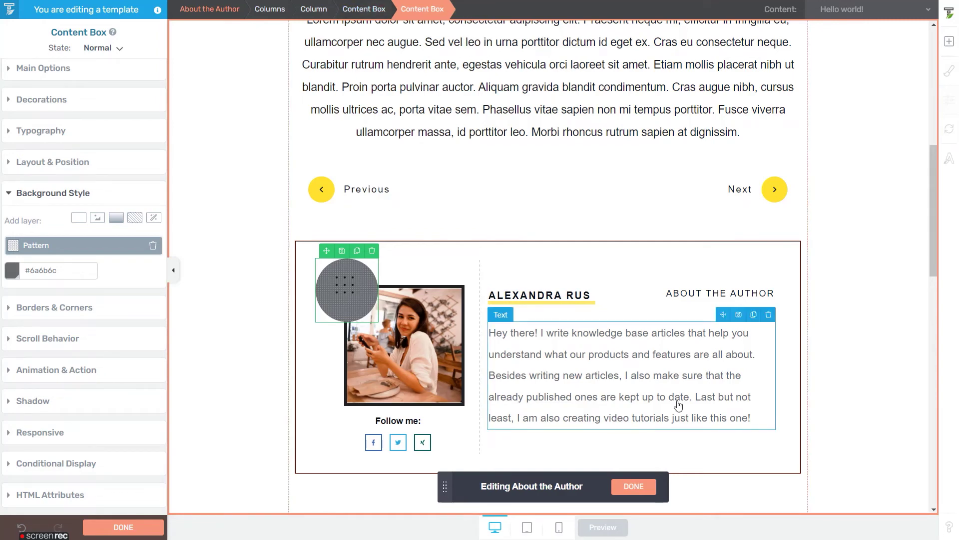
# - Replace the static name heading with an Author Name element sourced from Post > Author name
pyautogui.click(580, 303)
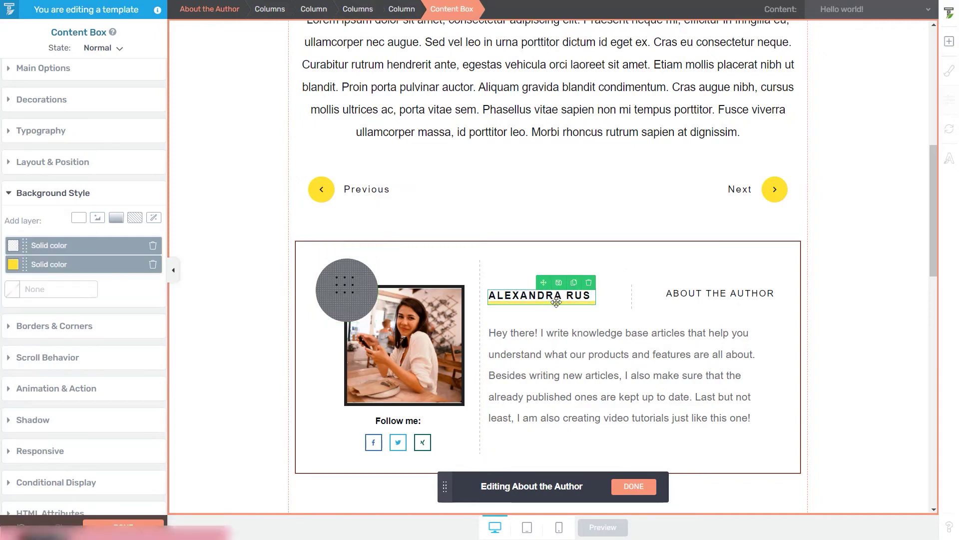
pyautogui.click(589, 286)
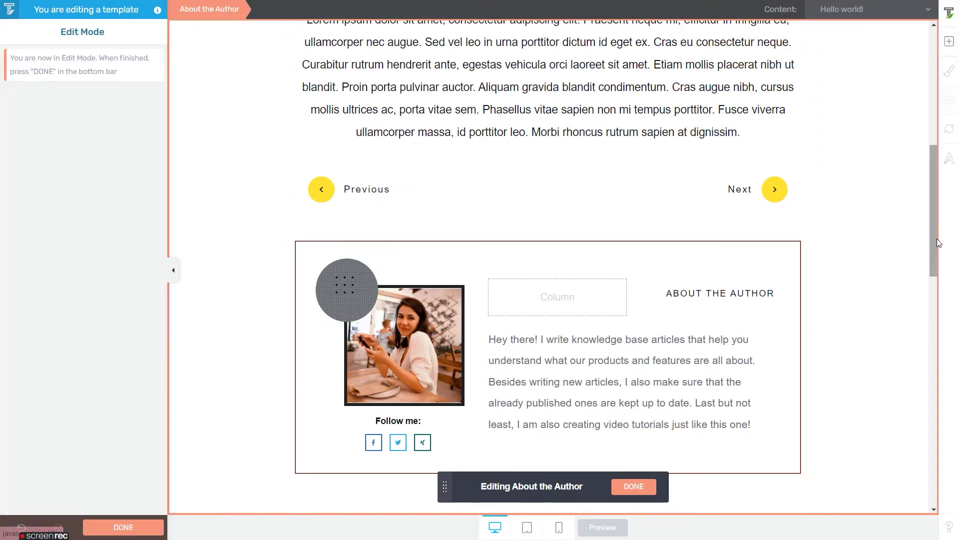
pyautogui.click(950, 45)
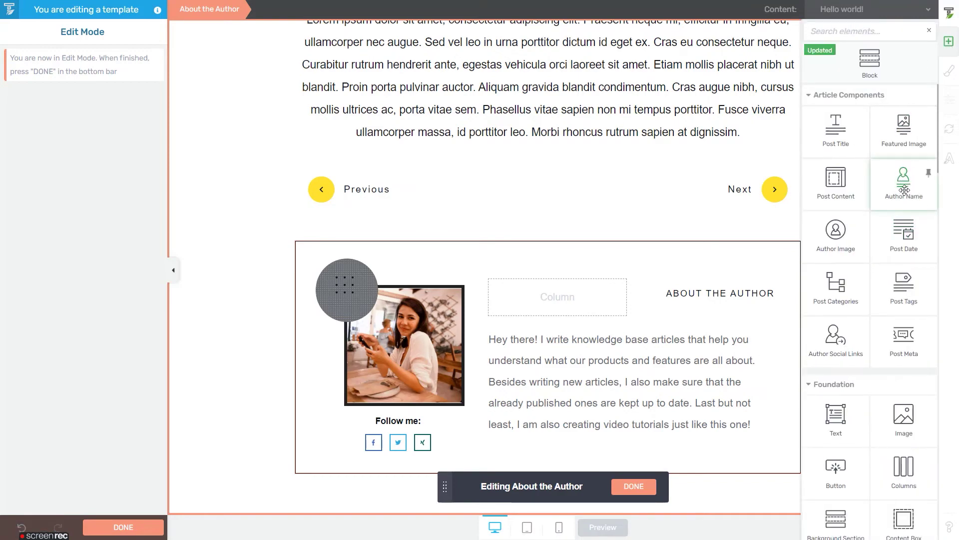
pyautogui.moveTo(905, 186); pyautogui.dragTo(569, 300)
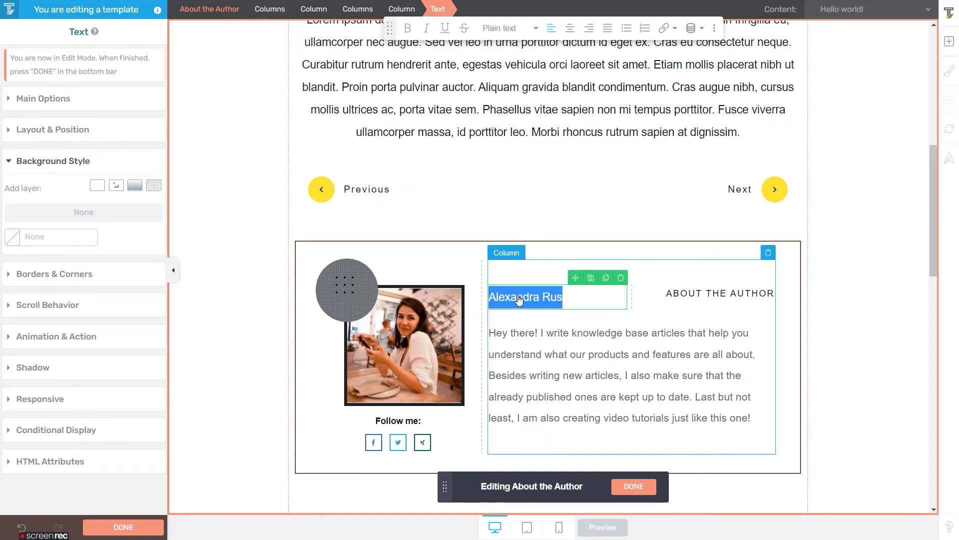
pyautogui.click(703, 31)
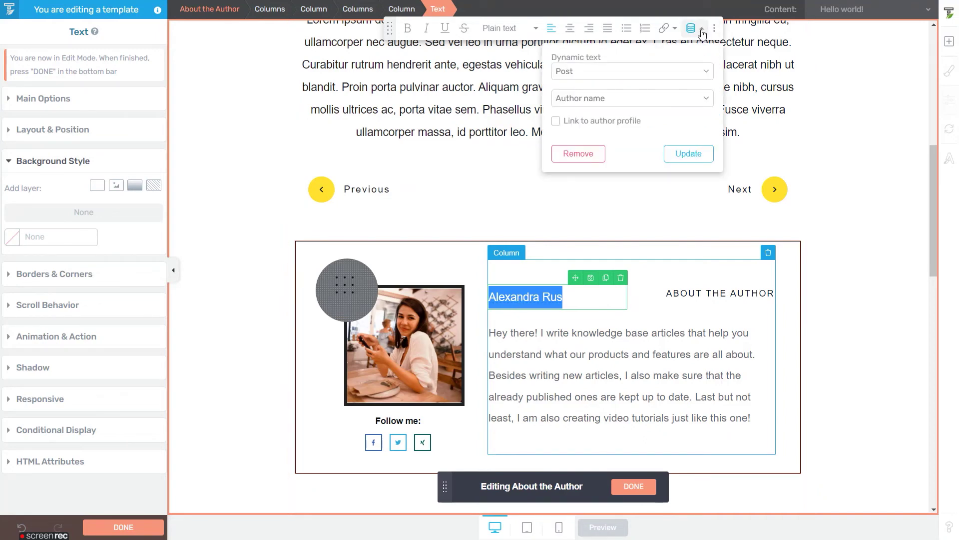
pyautogui.click(570, 75)
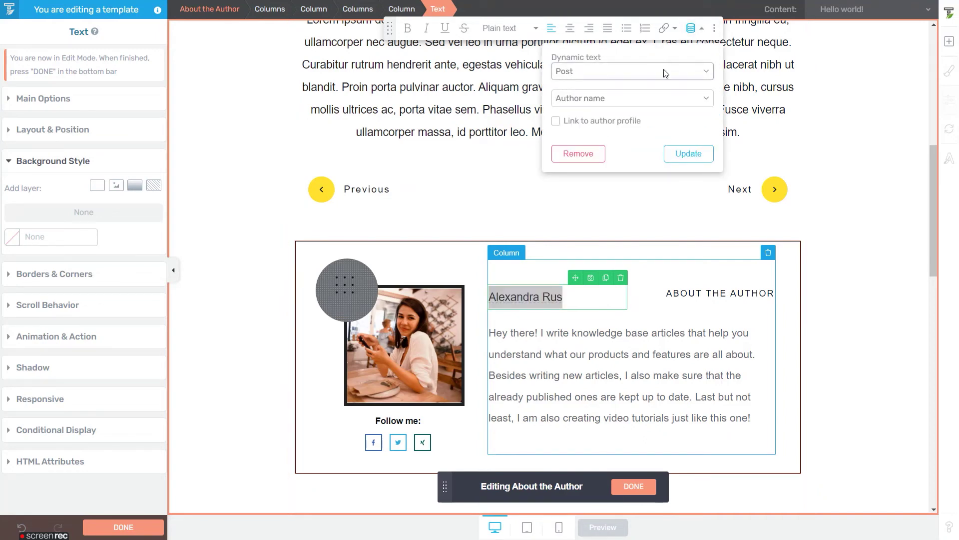
pyautogui.click(603, 75)
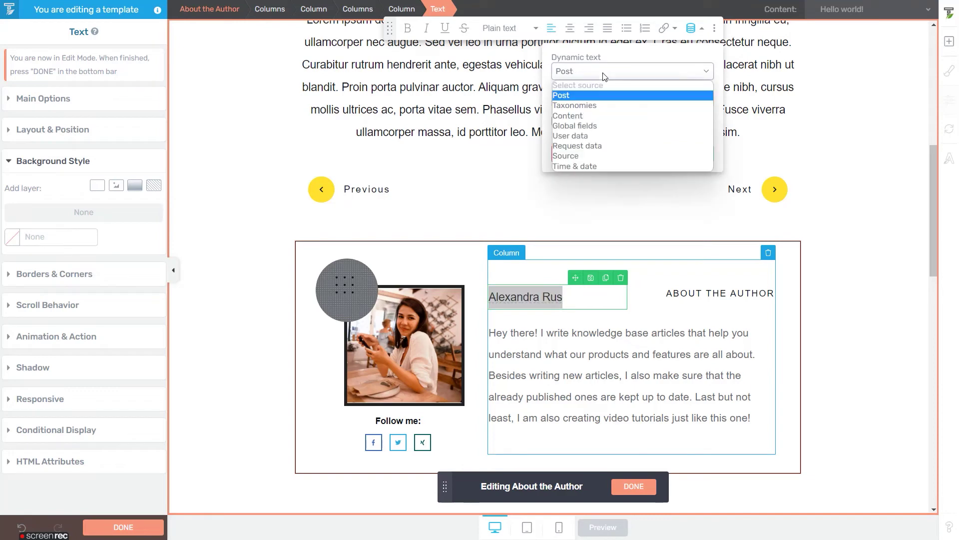
pyautogui.click(583, 96)
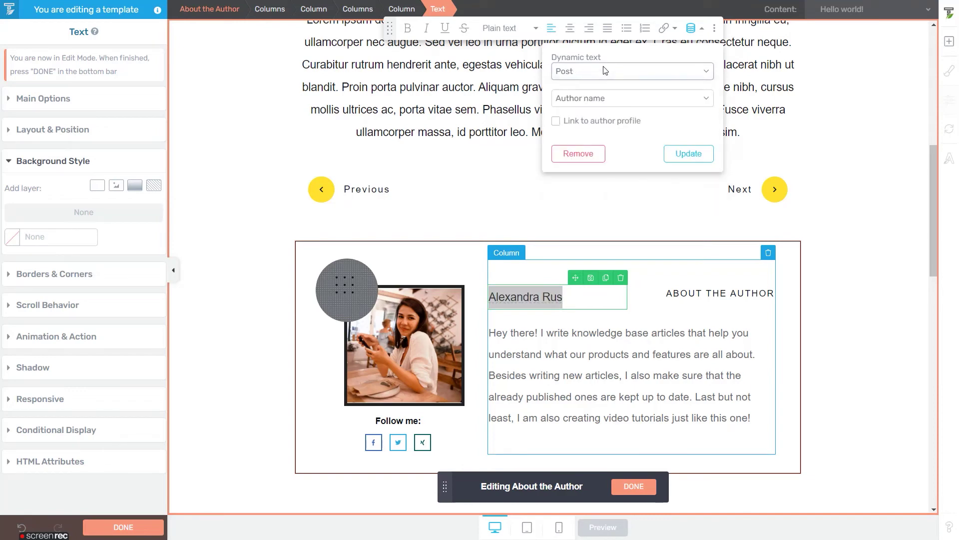
pyautogui.click(605, 100)
pyautogui.click(606, 99)
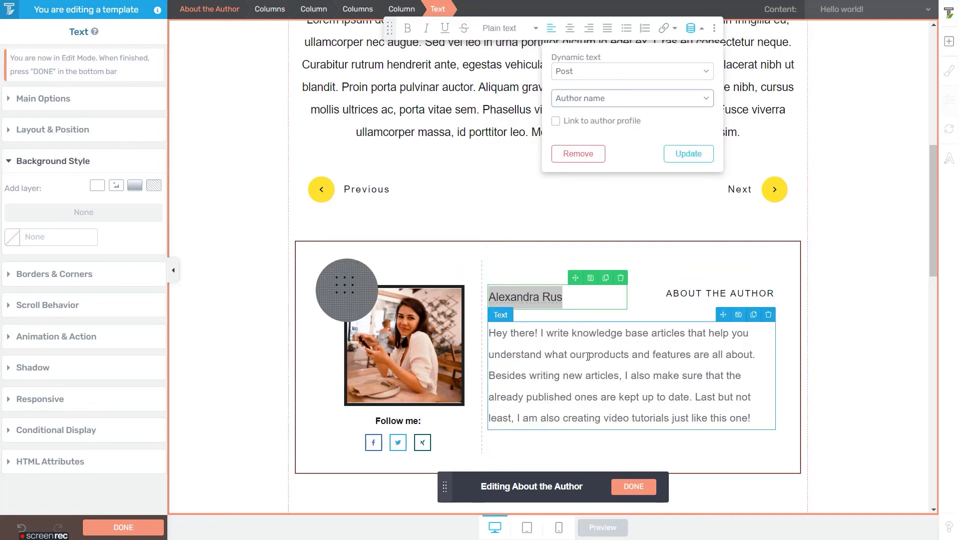
# - Add a text block above the bio with dynamic Post > Author name text inserted
pyautogui.click(948, 41)
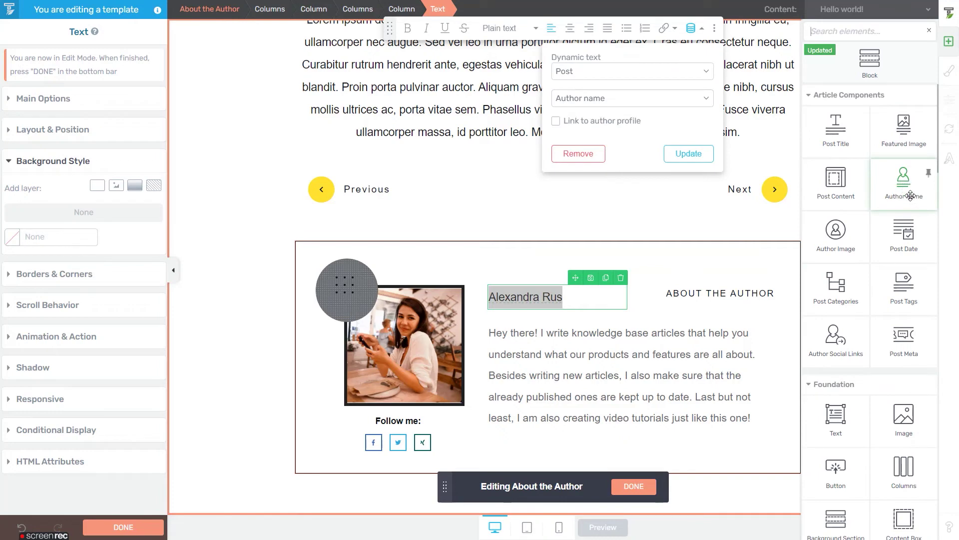
pyautogui.moveTo(835, 418); pyautogui.dragTo(550, 323)
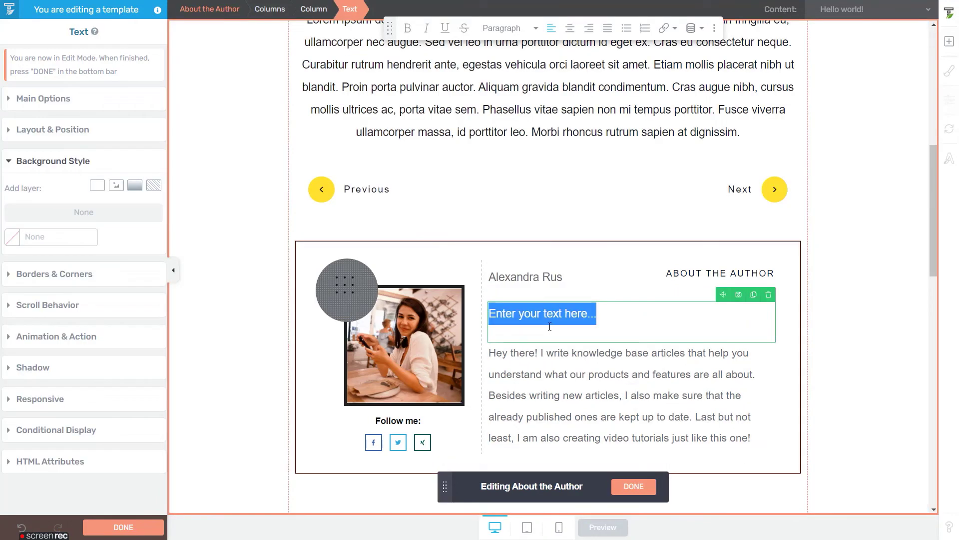
pyautogui.click(691, 28)
pyautogui.click(676, 72)
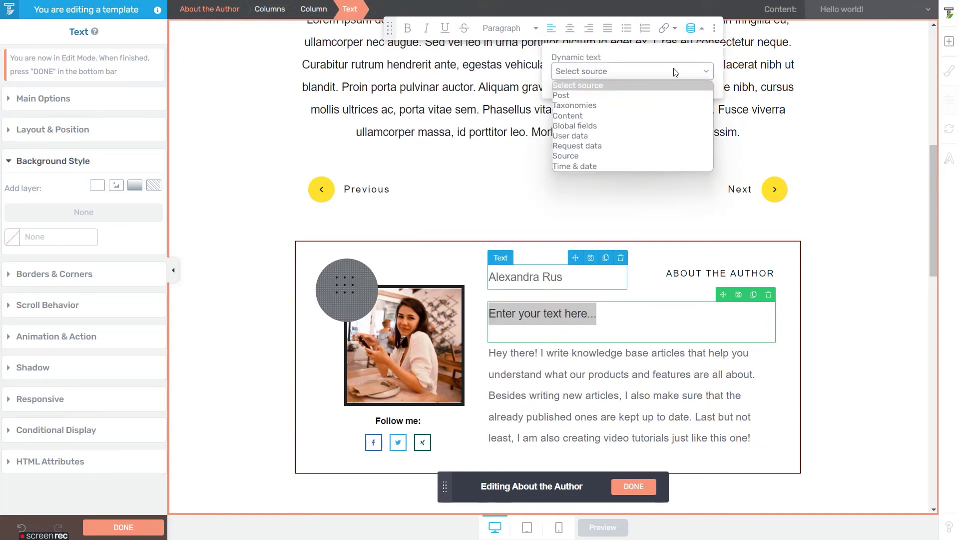
pyautogui.click(663, 95)
pyautogui.click(662, 99)
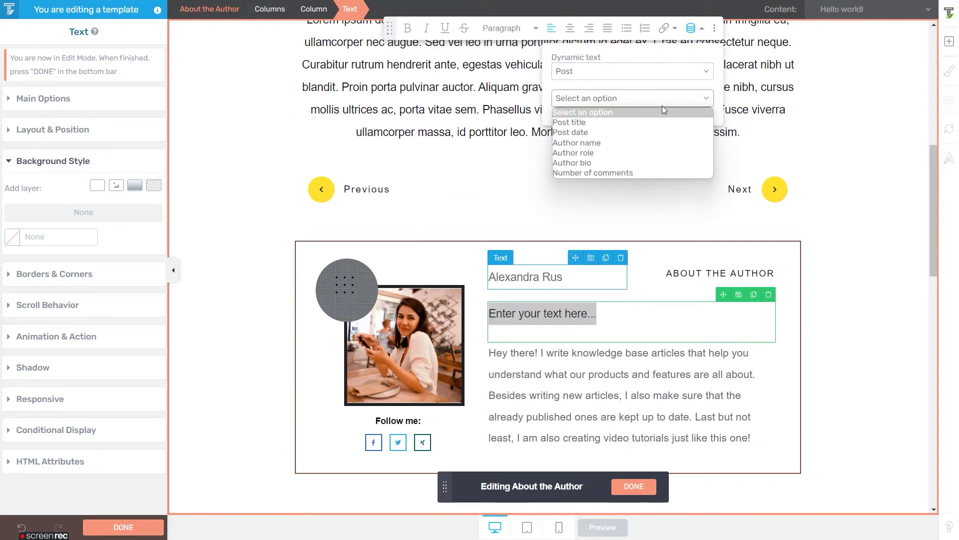
pyautogui.click(650, 143)
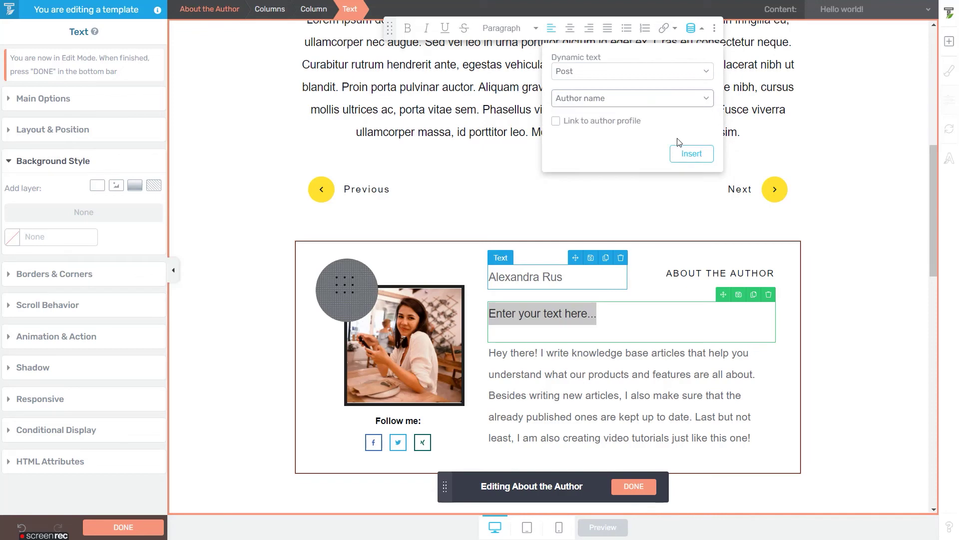
pyautogui.click(685, 155)
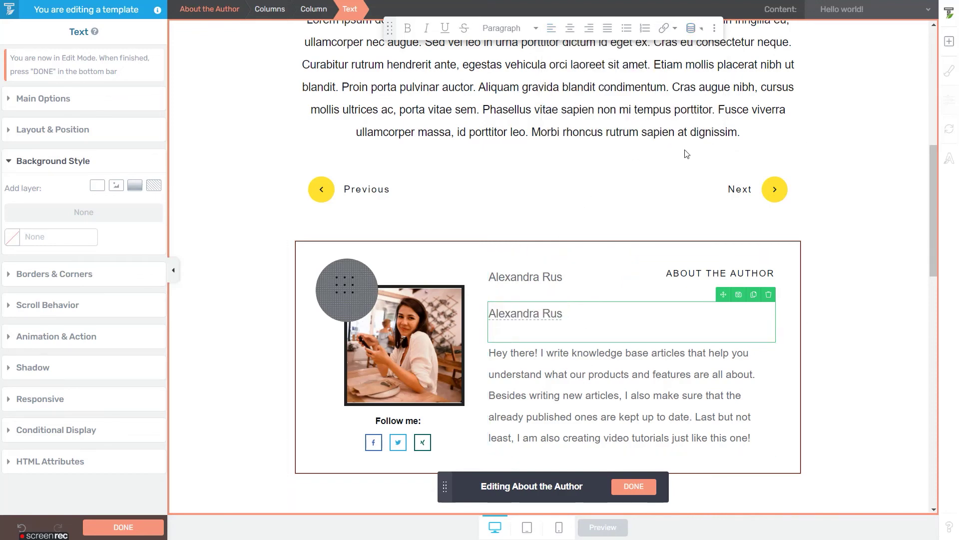
pyautogui.click(775, 301)
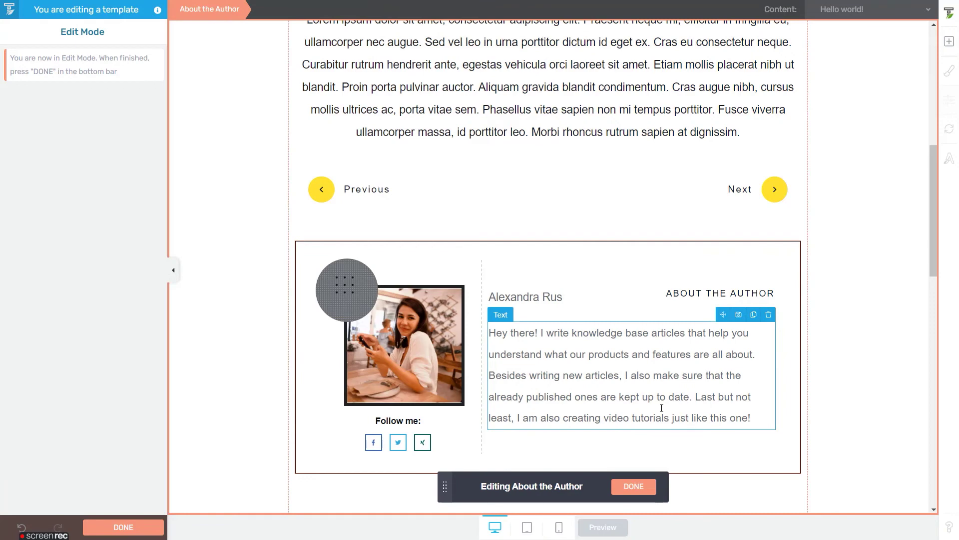
# - Close the author box editor and switch the preview content from Hello world! to My New Blog Post
pyautogui.click(633, 486)
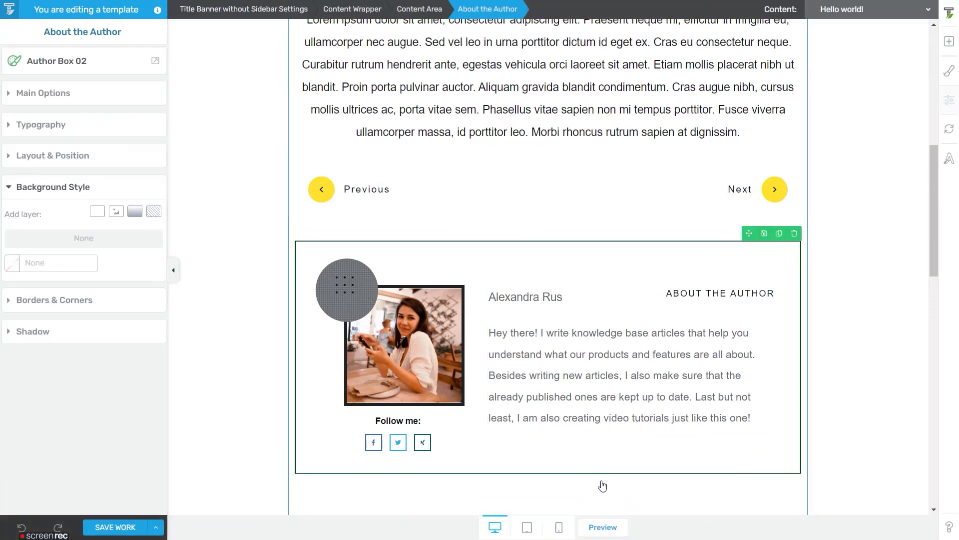
pyautogui.click(64, 184)
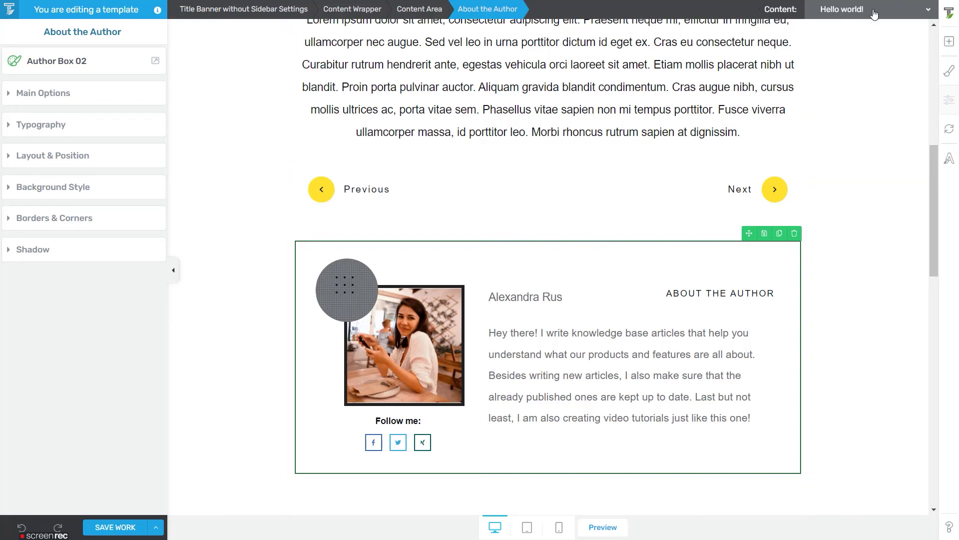
pyautogui.click(927, 11)
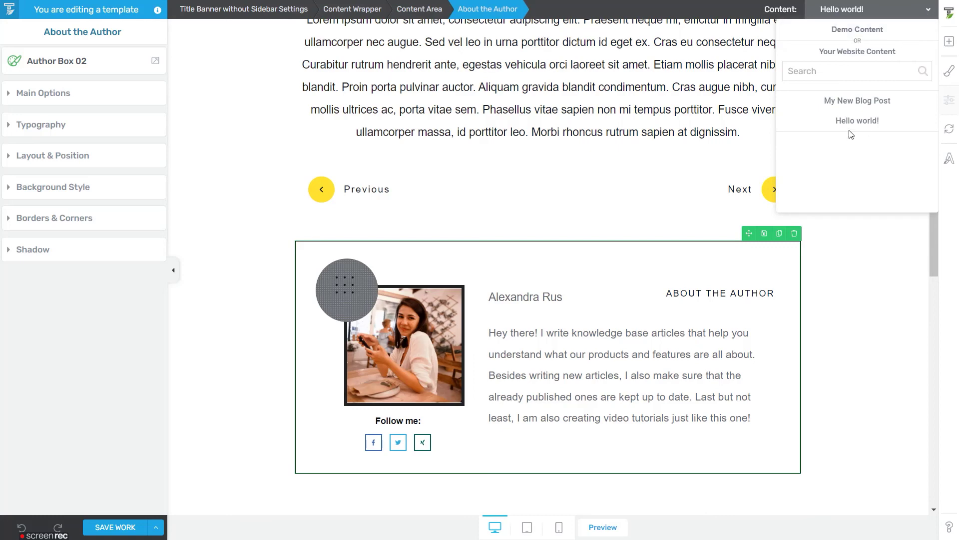
pyautogui.click(850, 102)
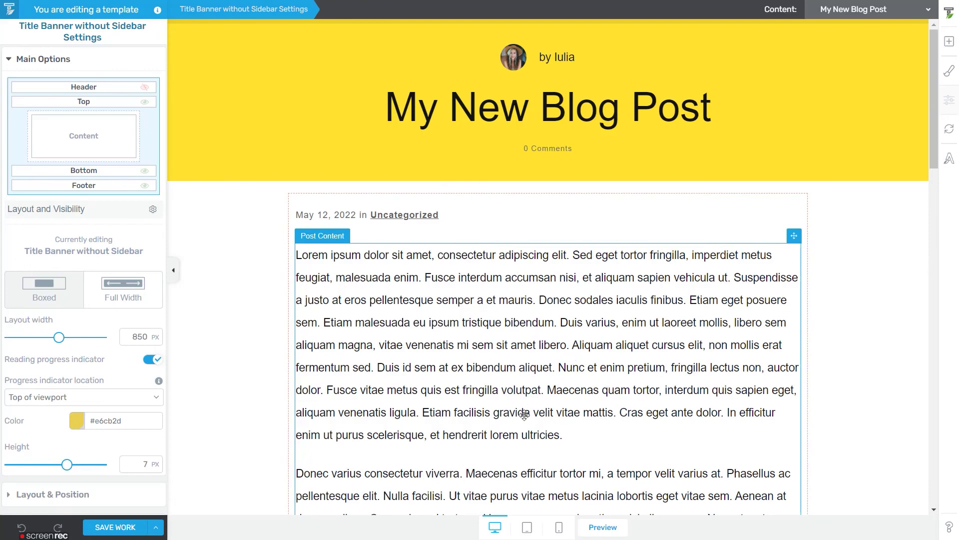
# - Check the author box in the My New Blog Post preview, then save the template
pyautogui.scroll(-15, 583, 387)
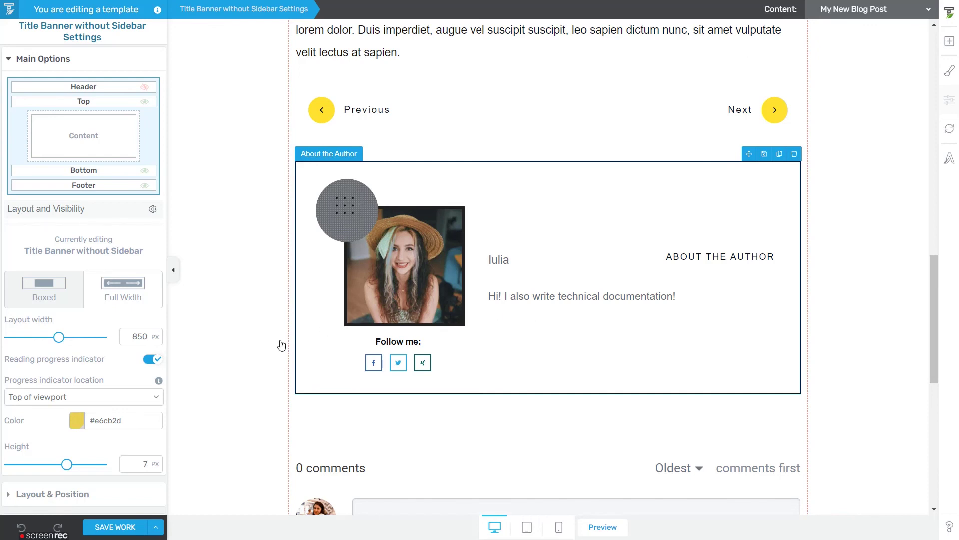
pyautogui.click(108, 528)
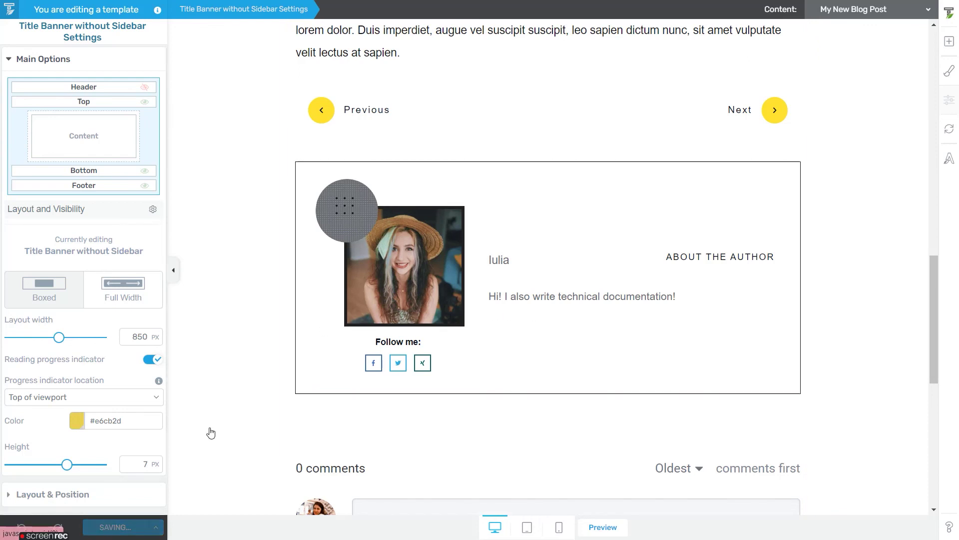